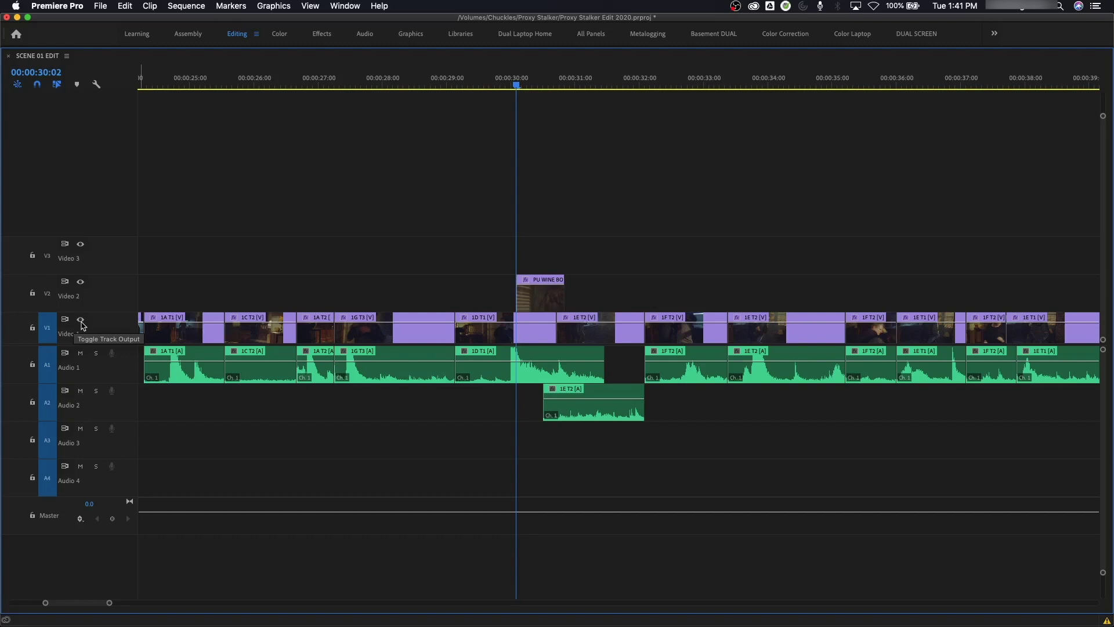
- Restore the full editing layout, turn off Video 1's output, and scrub to check the blanked picture
key("grave")
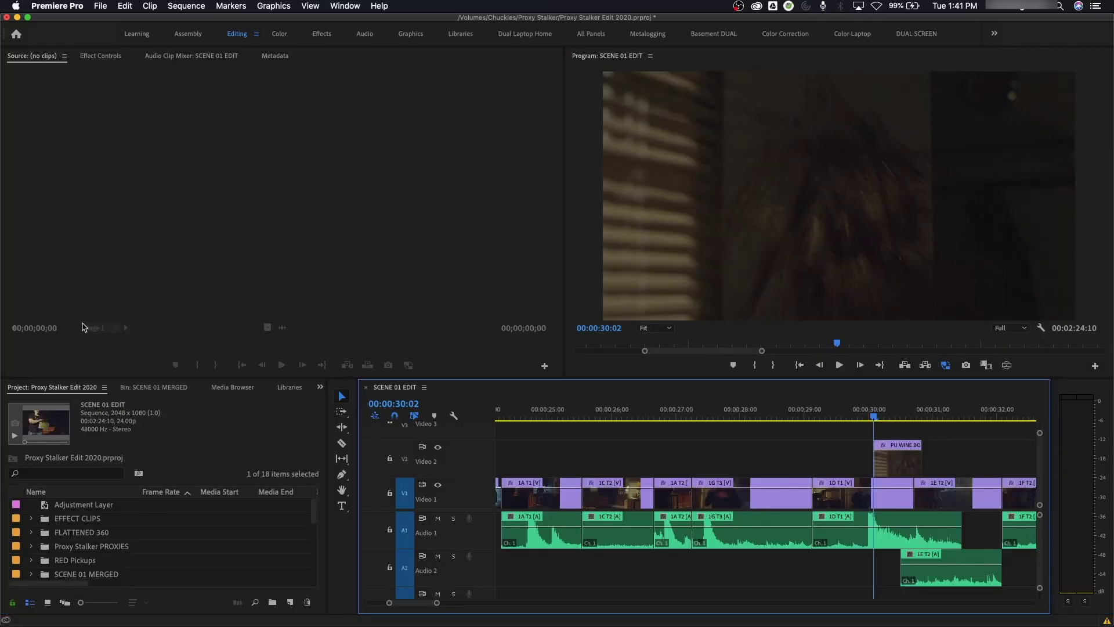
left_click(844, 407)
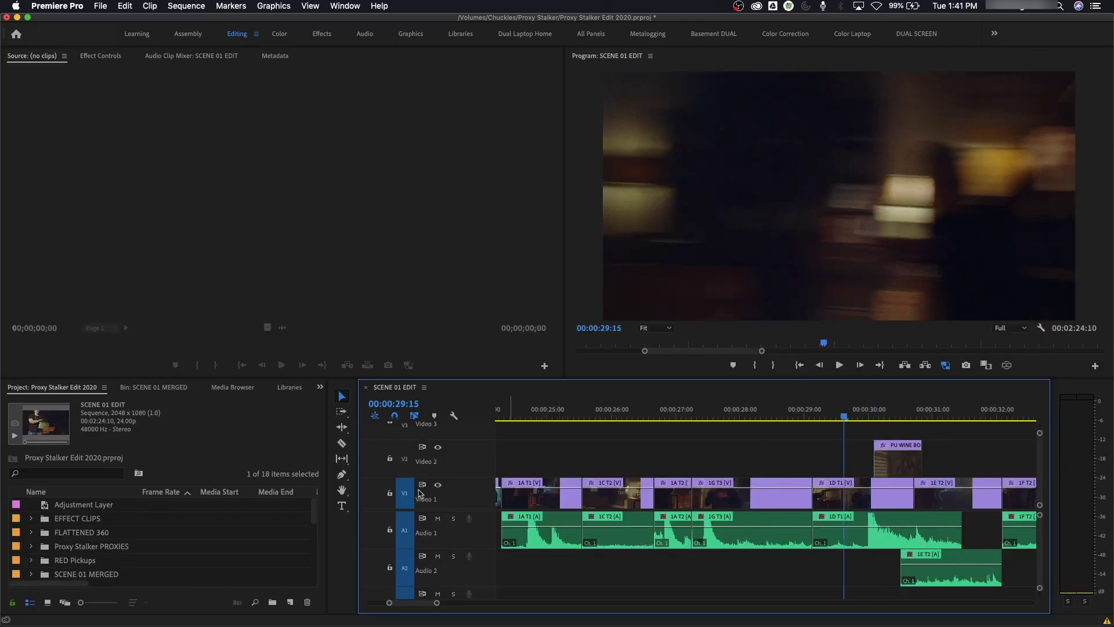
left_click(439, 487)
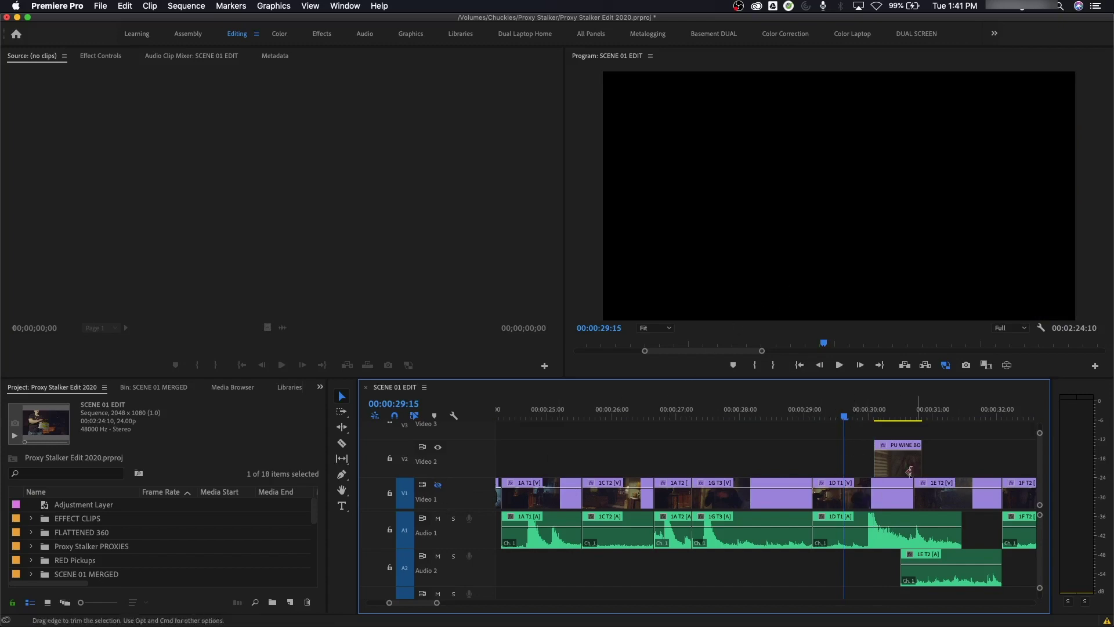
left_click(826, 415)
left_click_drag(827, 415, 855, 417)
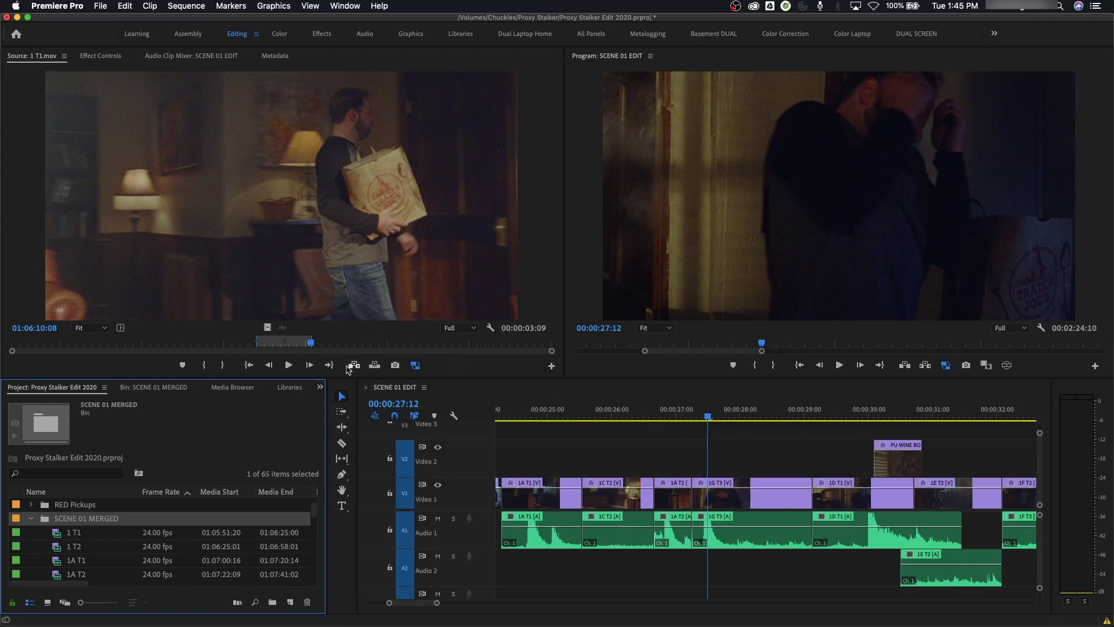
left_click_drag(269, 347, 291, 347)
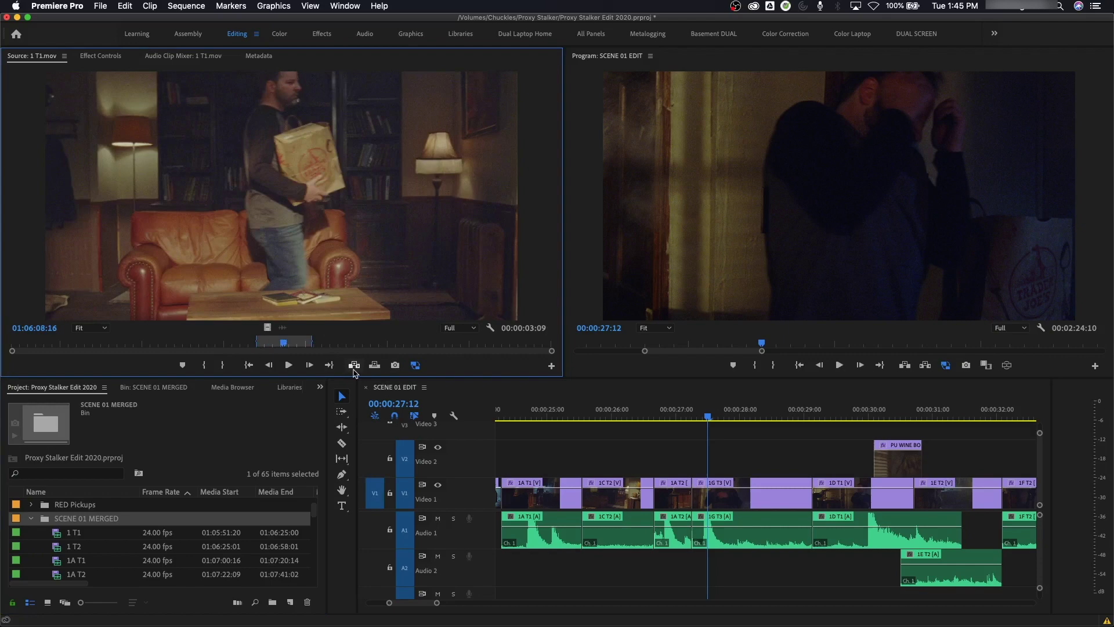
left_click(354, 367)
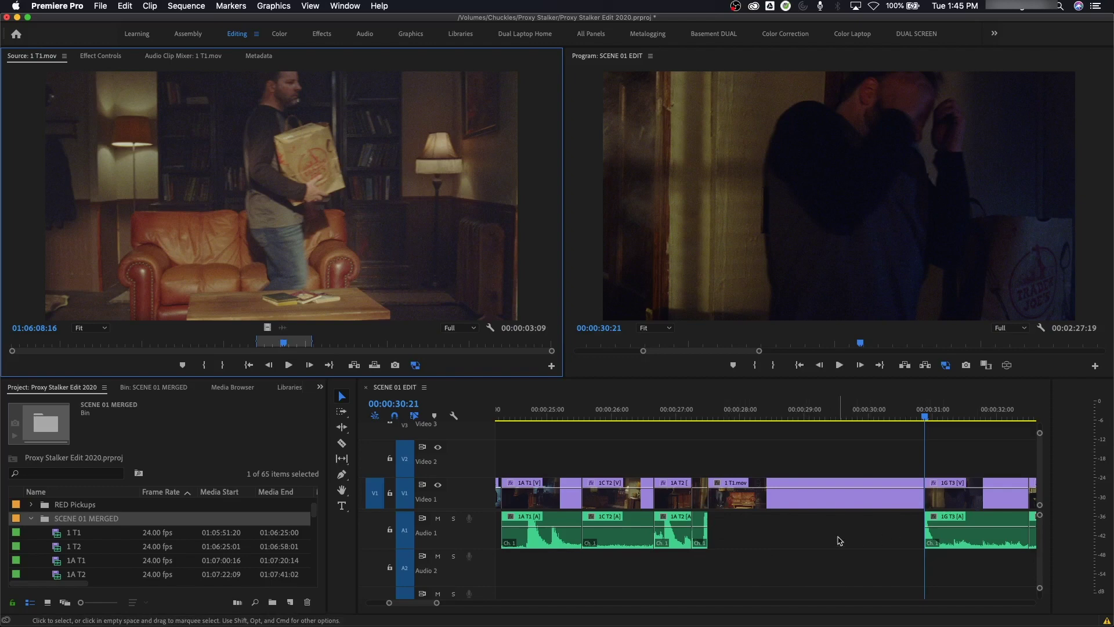
key("super+z")
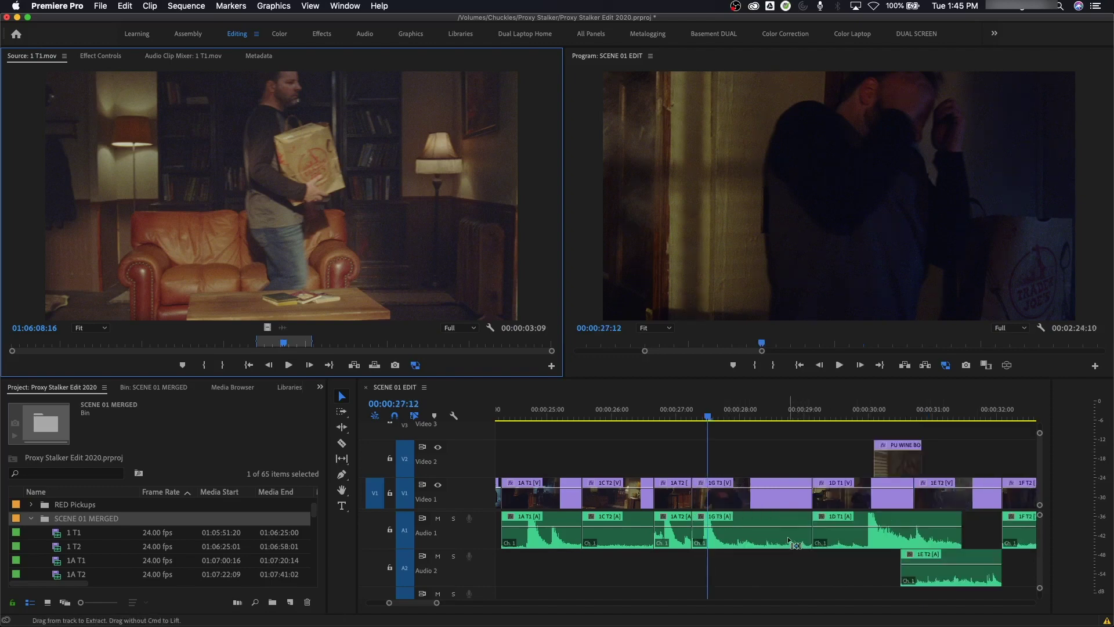
left_click(424, 524)
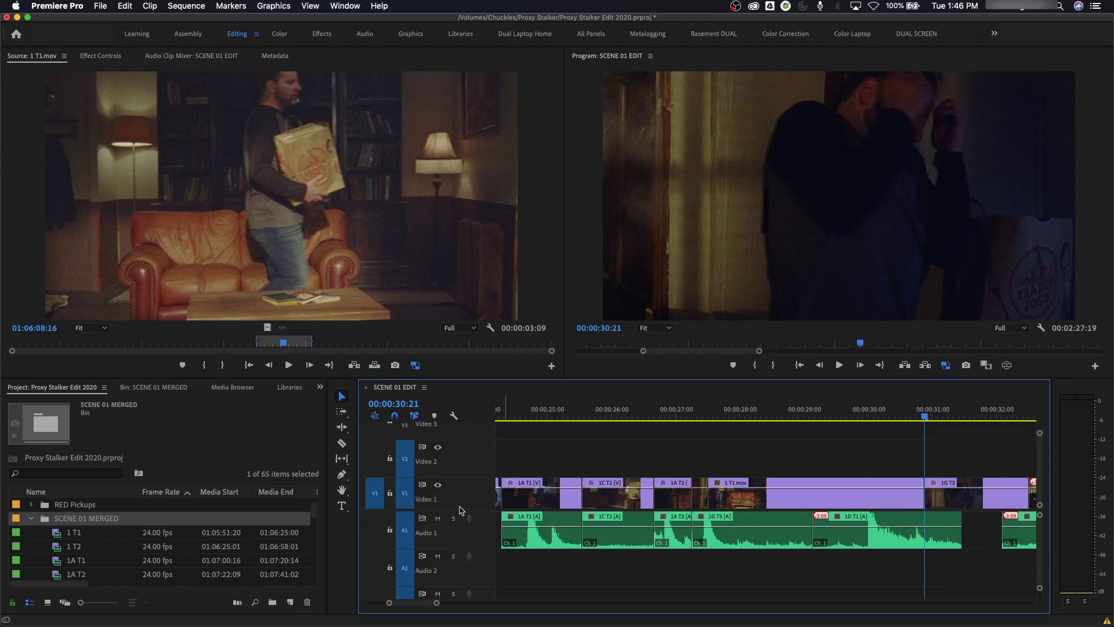
key("super+z")
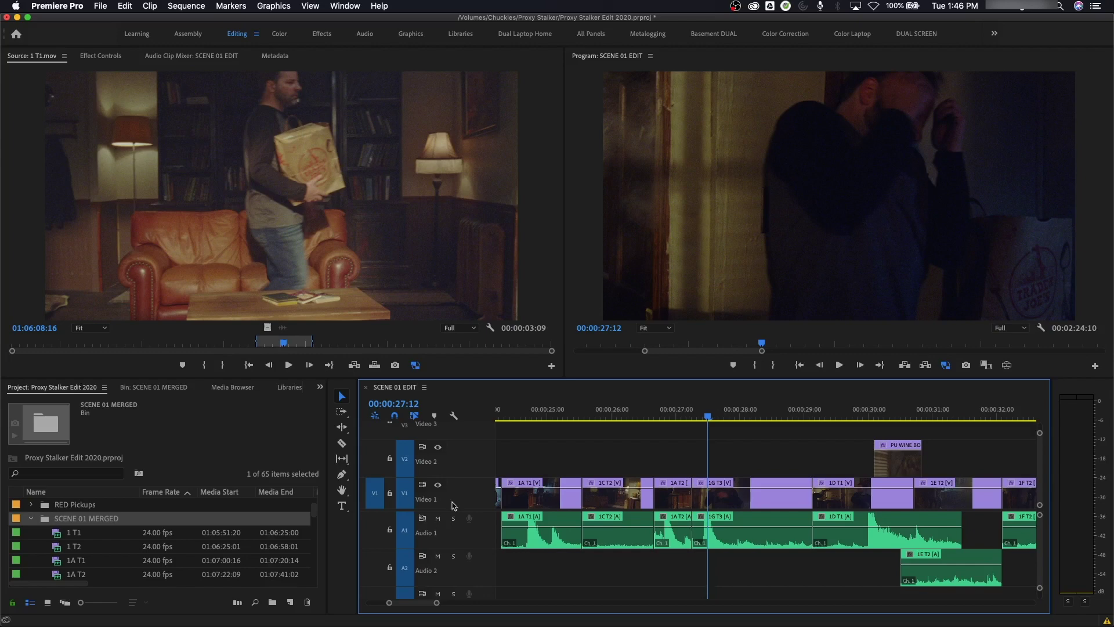
left_click(612, 538)
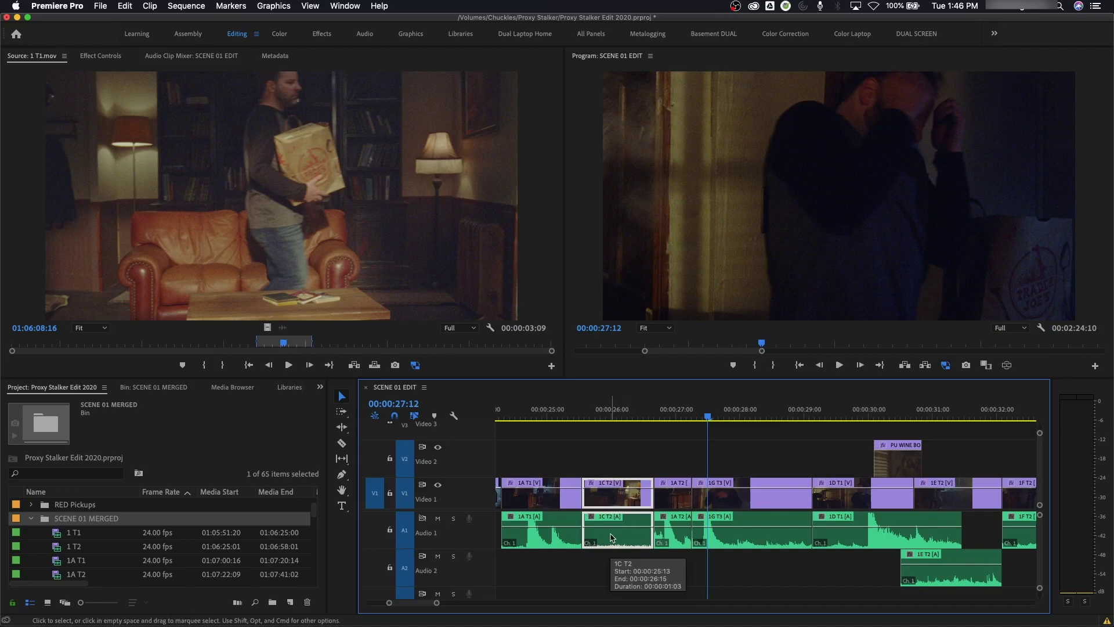
key("Delete")
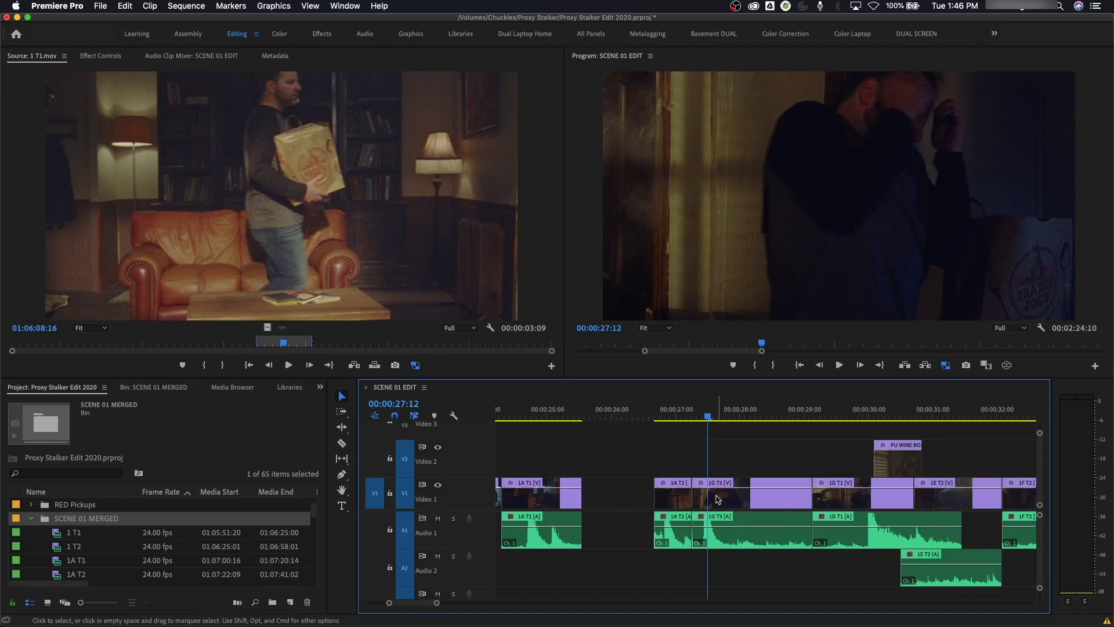
key("super+v")
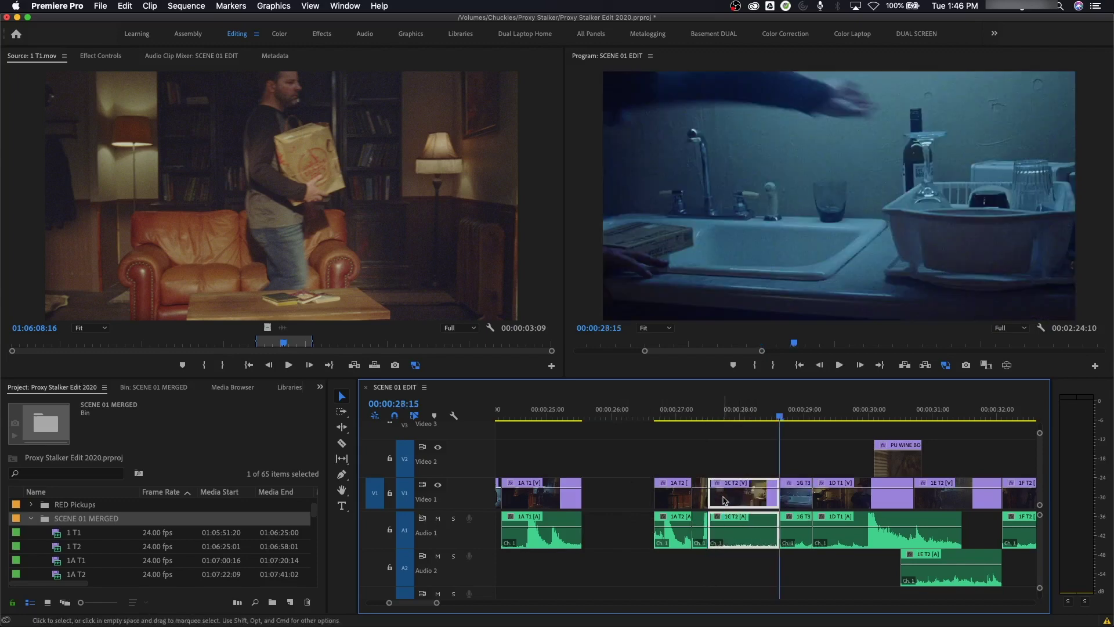
key("super+z")
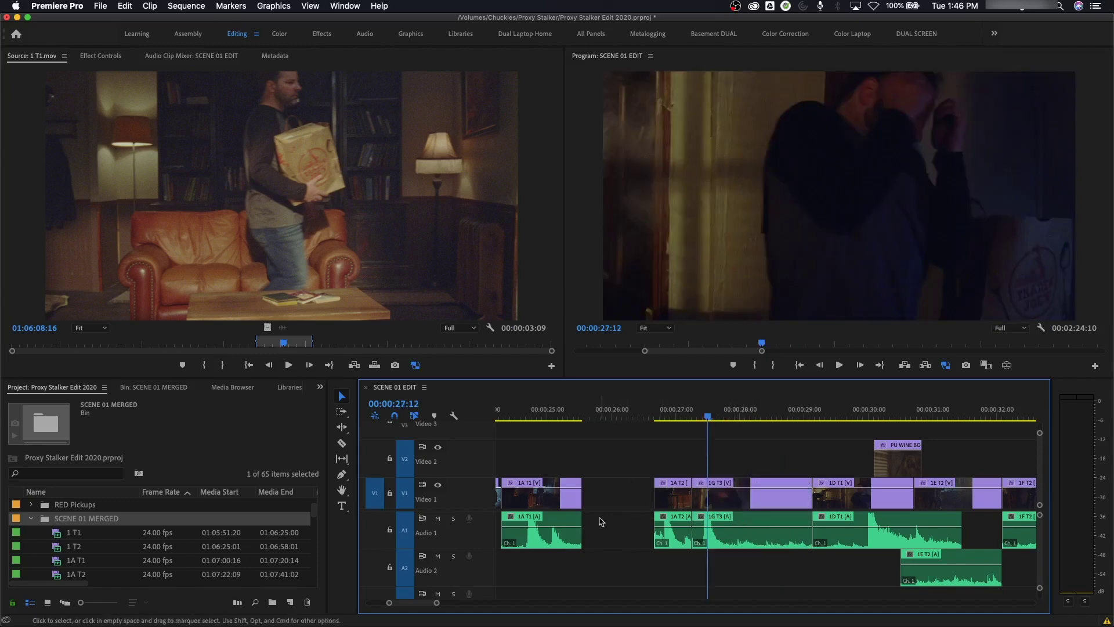
left_click(406, 495)
left_click(409, 527)
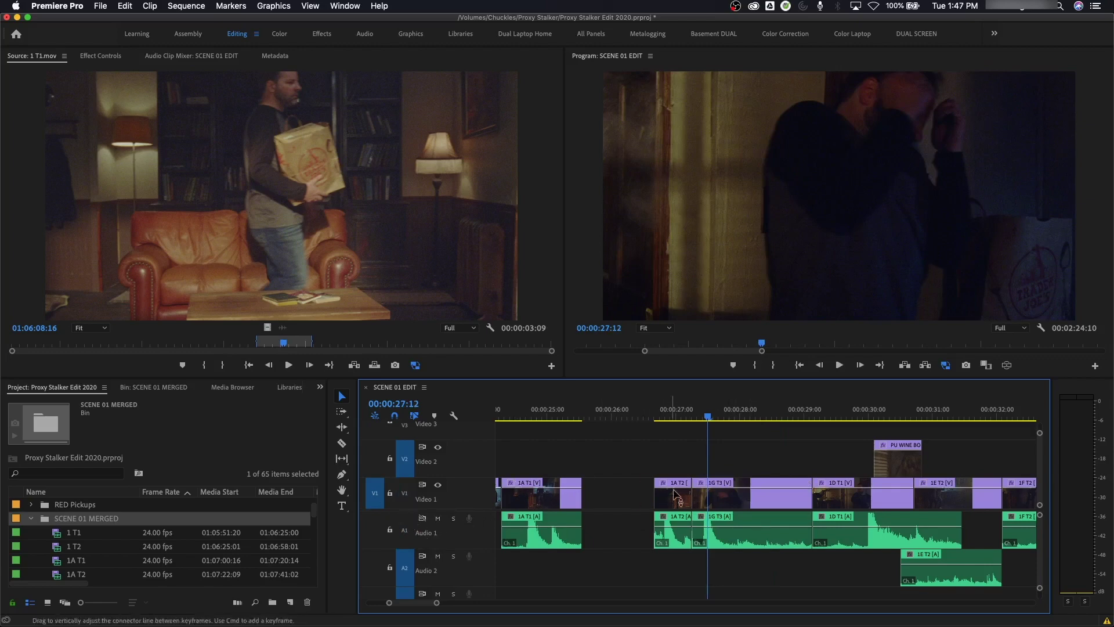
left_click_drag(697, 491, 684, 494)
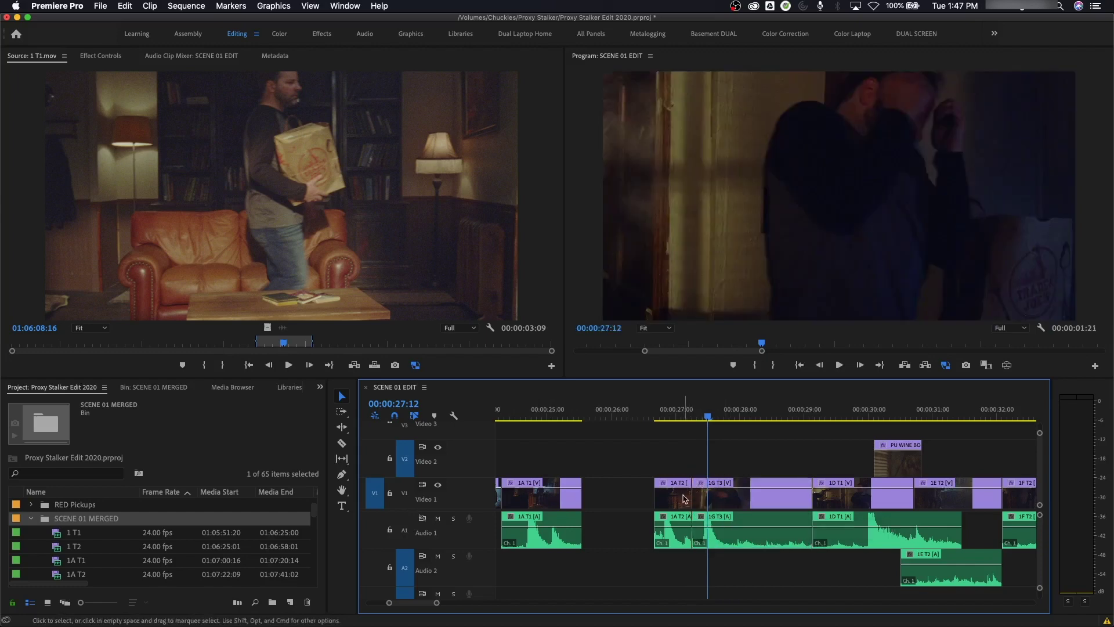
key("super+v")
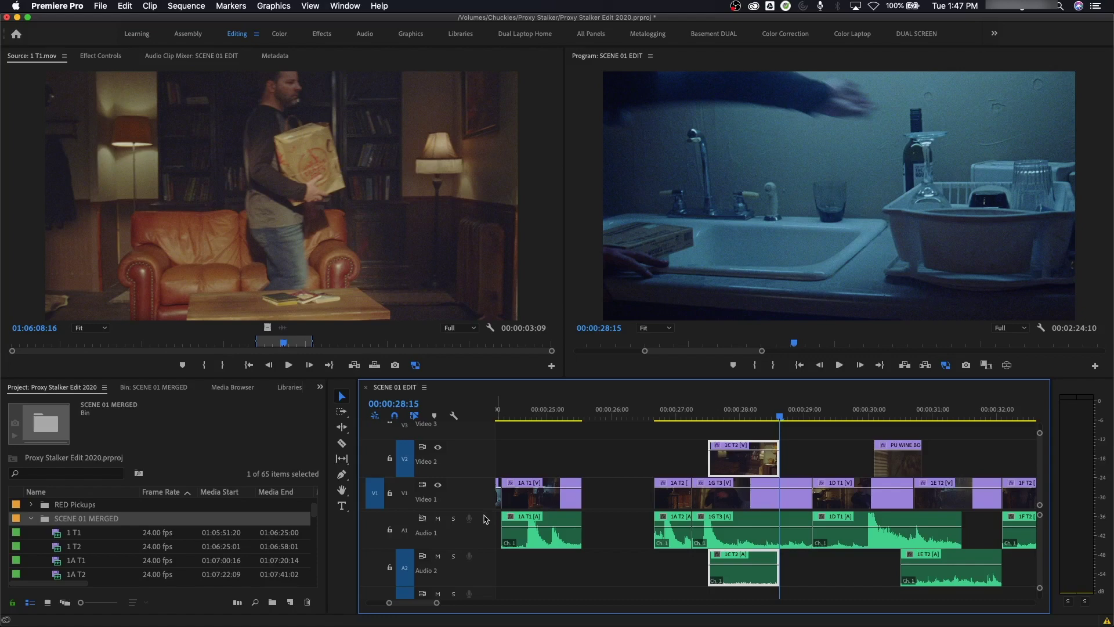
key("super+v")
key("super+z")
key("super+z")
key("super+z")
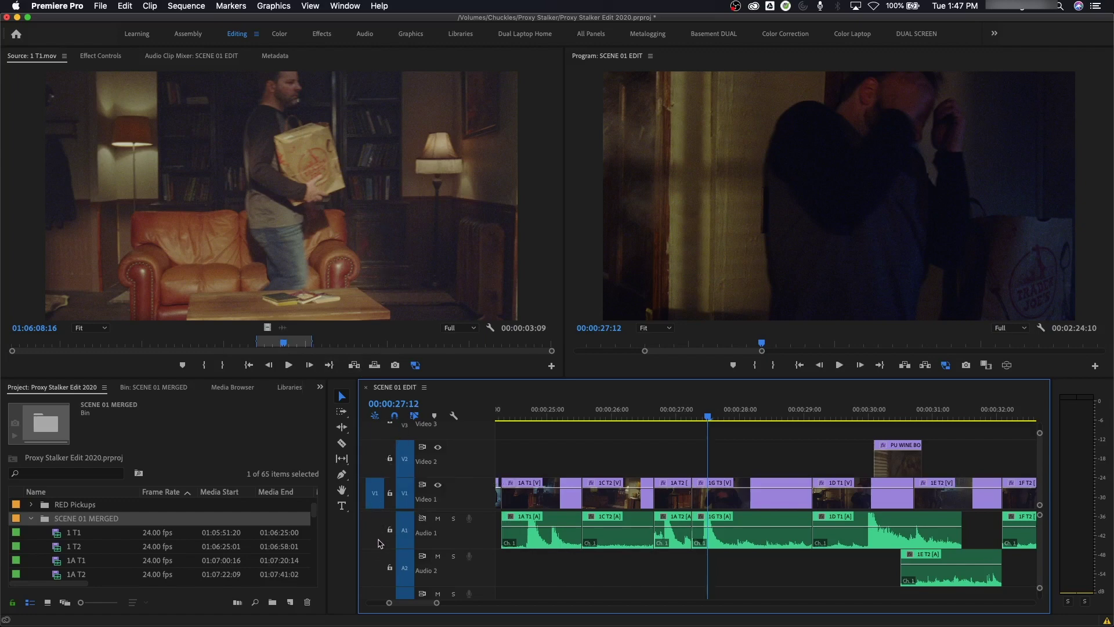
- Load 1 T1 in the Source monitor as picture, overwrite it into Video 1/Audio 1, then undo
double_click(60, 535)
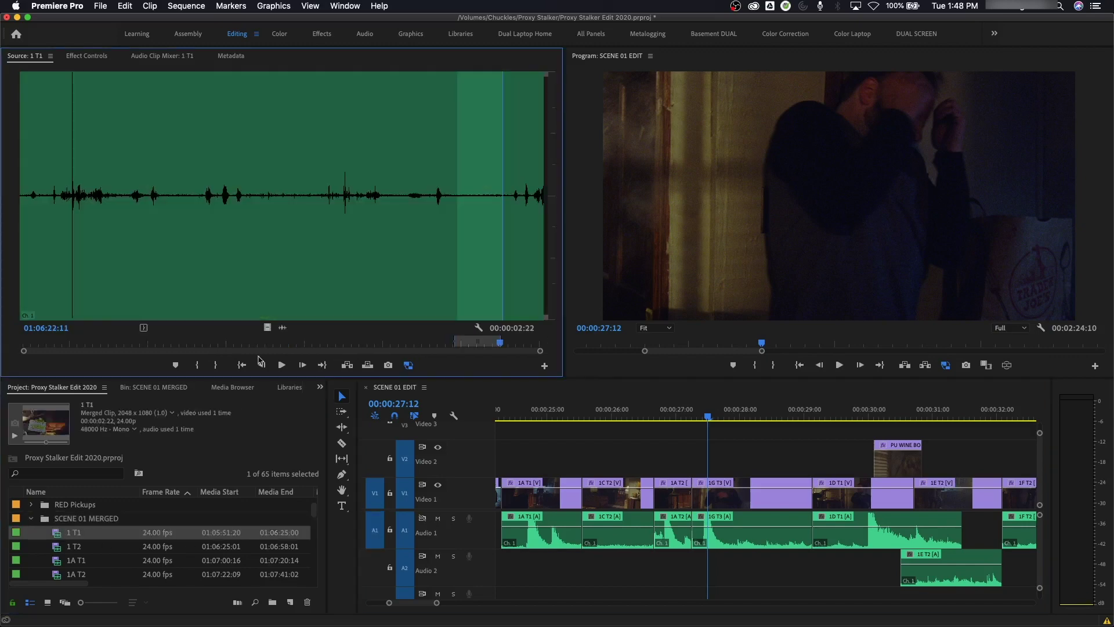
left_click(265, 327)
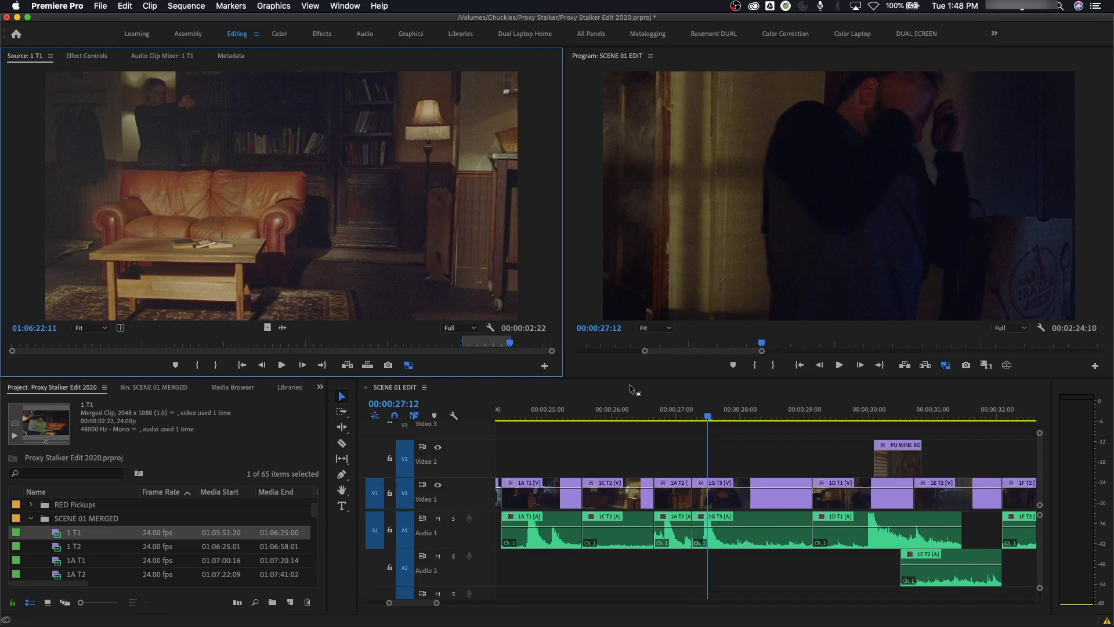
key("period")
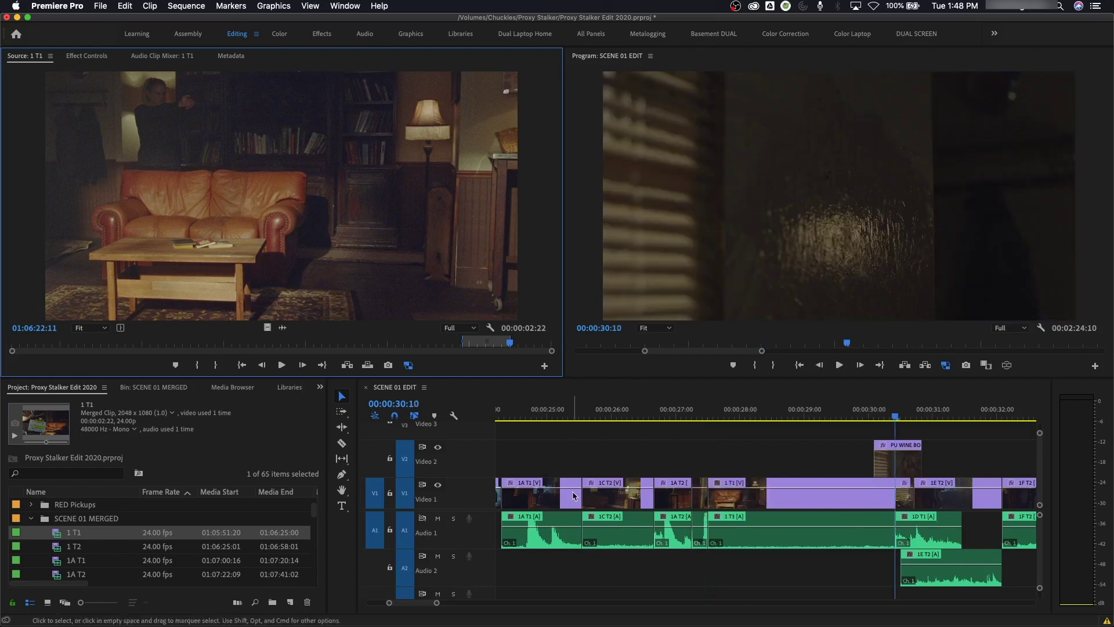
key("super+z")
- At 00:00:25:23, patch the source to Video 2/Audio 2, overwrite 1 T1, then undo
left_click(608, 413)
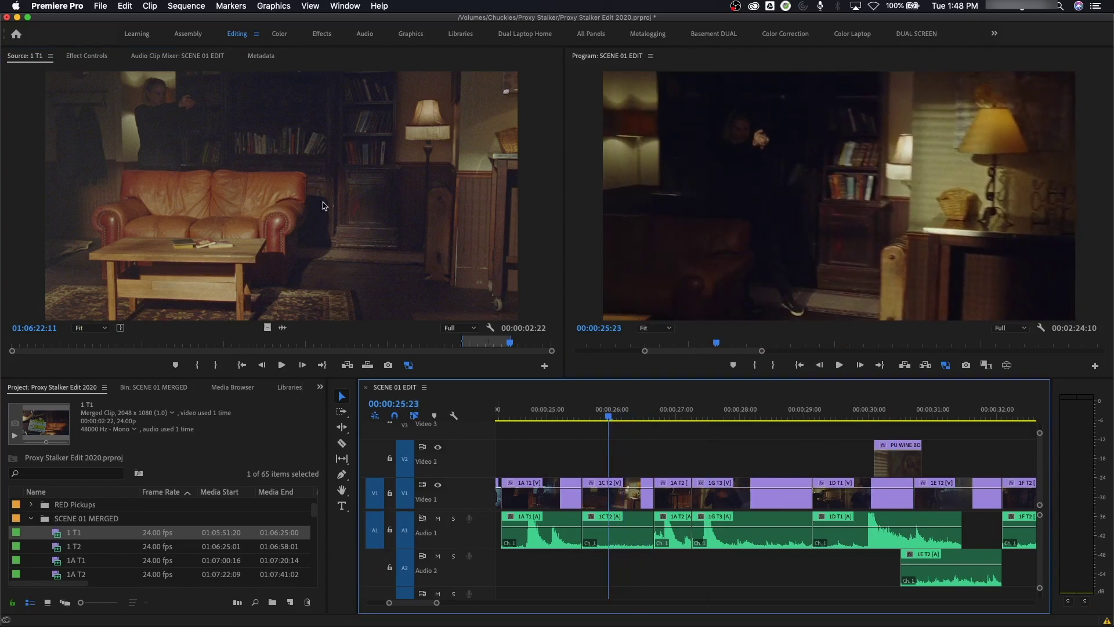
left_click(380, 474)
left_click(374, 568)
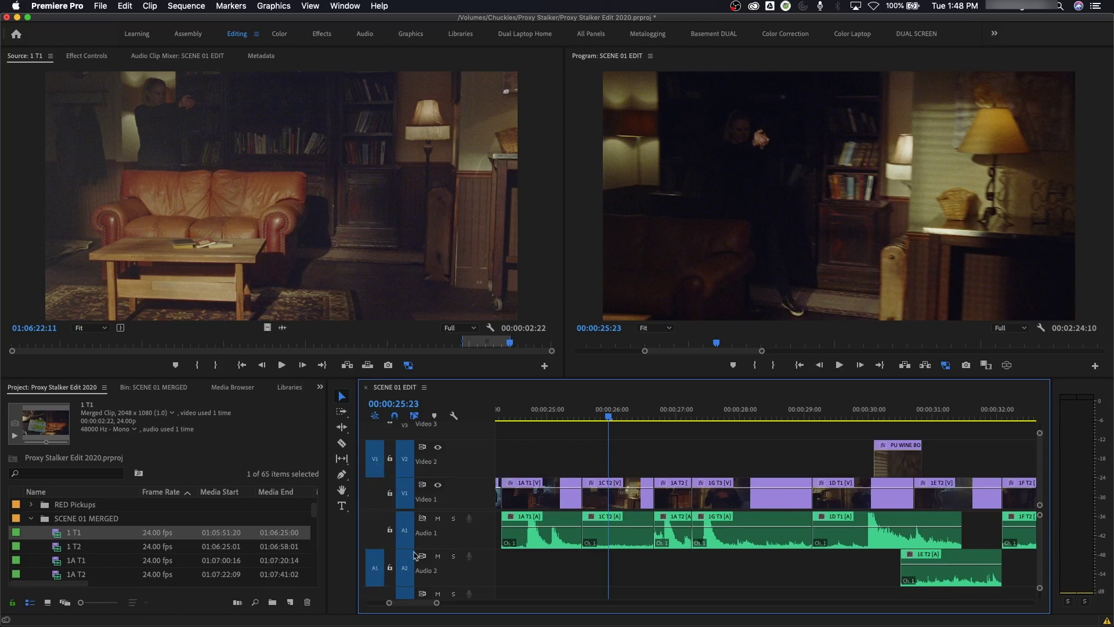
key("period")
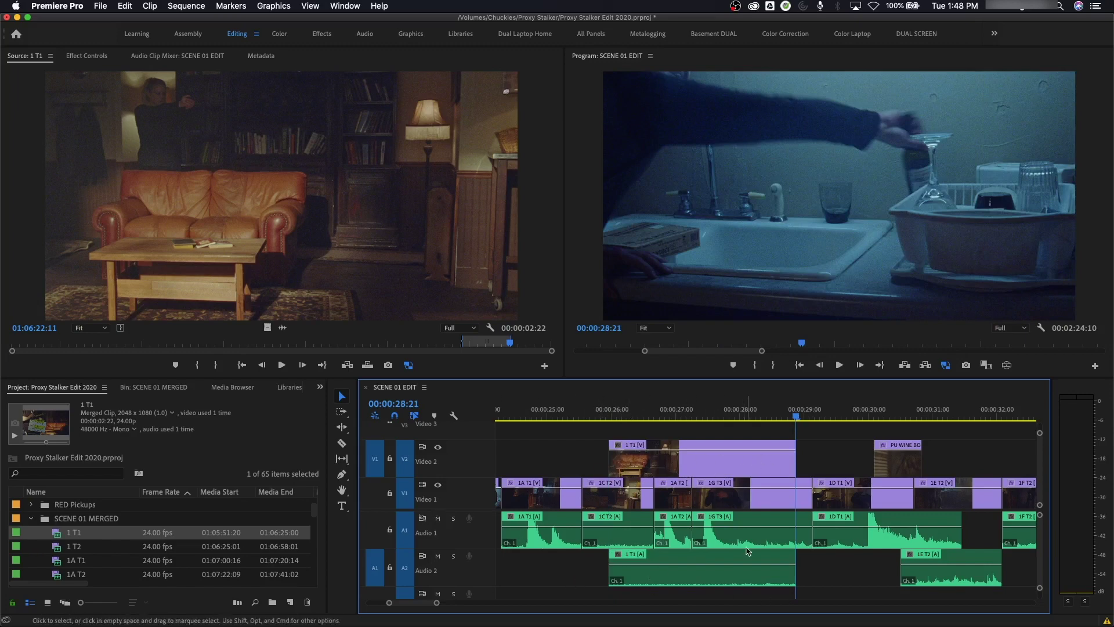
key("super+z")
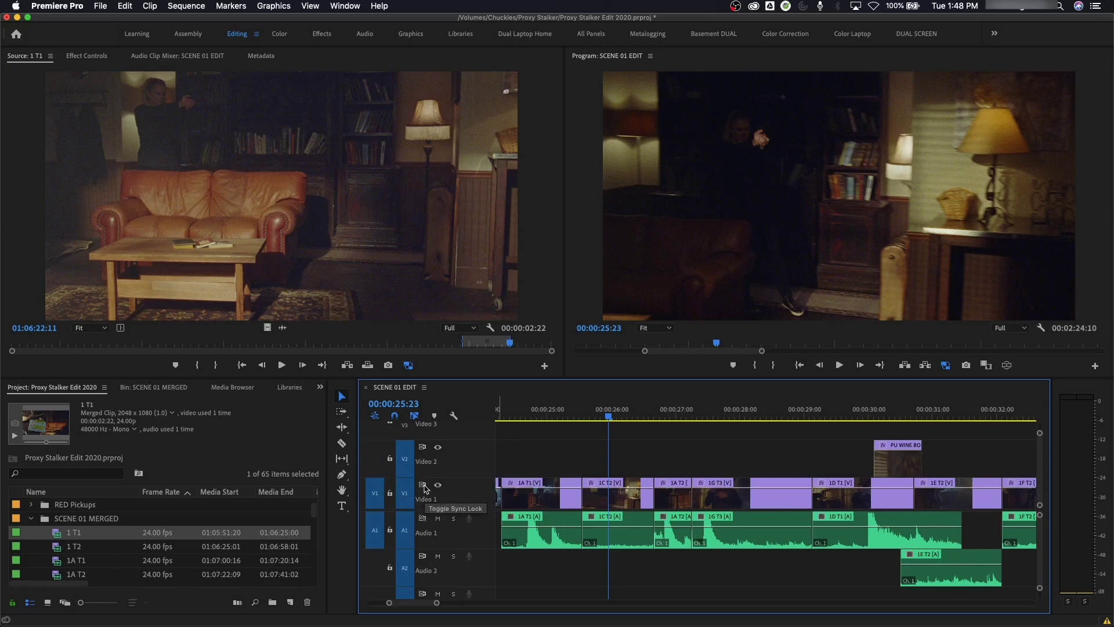
- Lock and unlock Video 1, then trim the end of 1C T2 four frames shorter
left_click(392, 494)
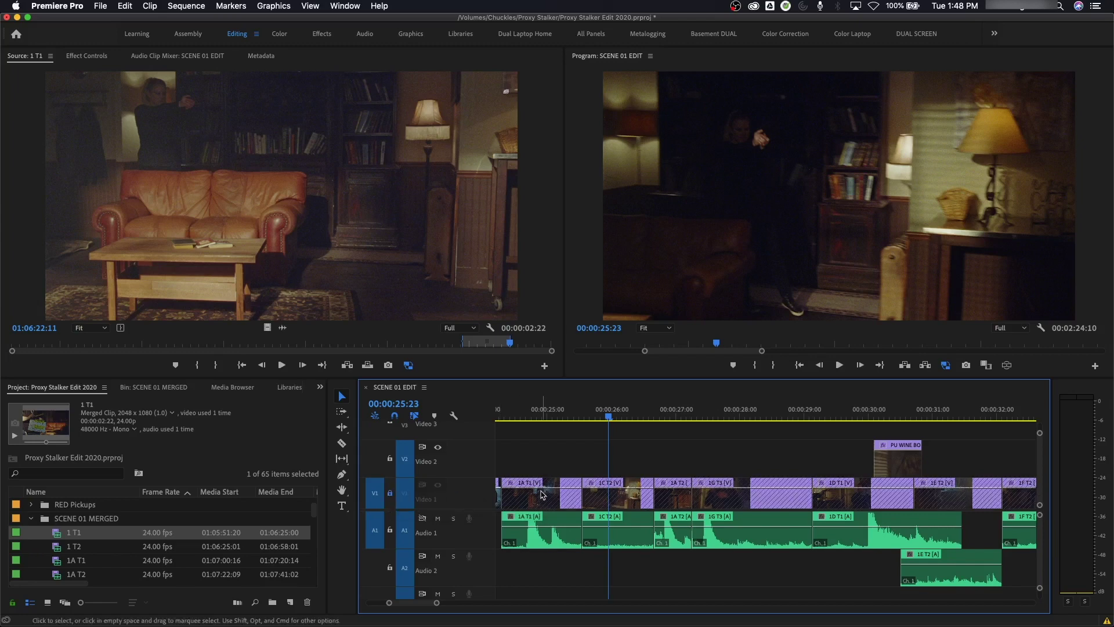
left_click(391, 493)
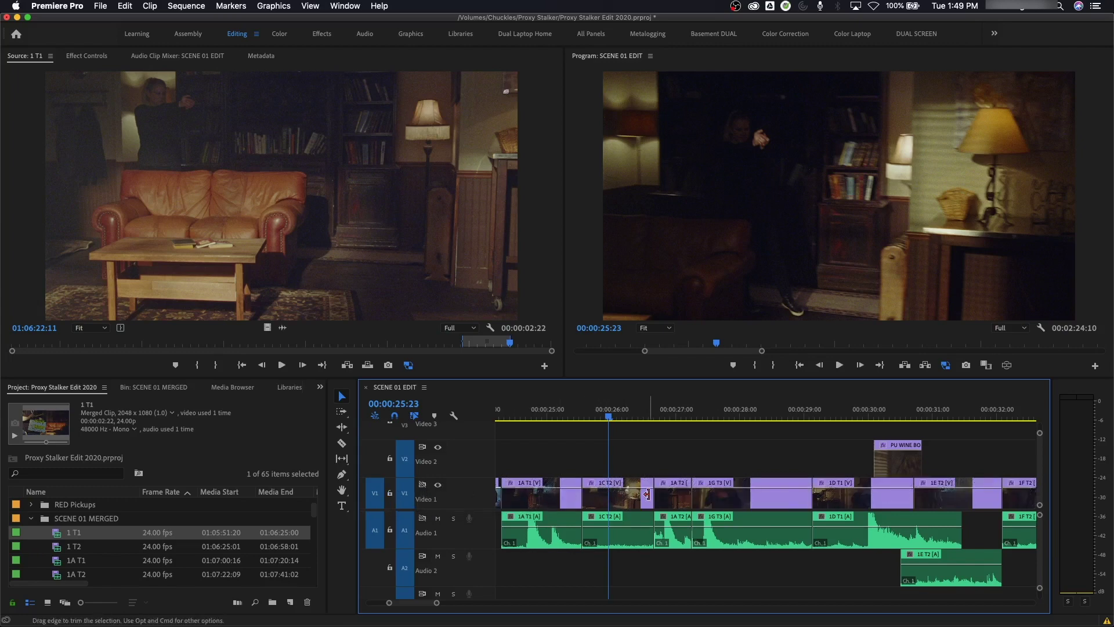
mouse_move(652, 495)
left_mouse_down()
mouse_move(633, 494)
mouse_move(647, 497)
left_mouse_up()
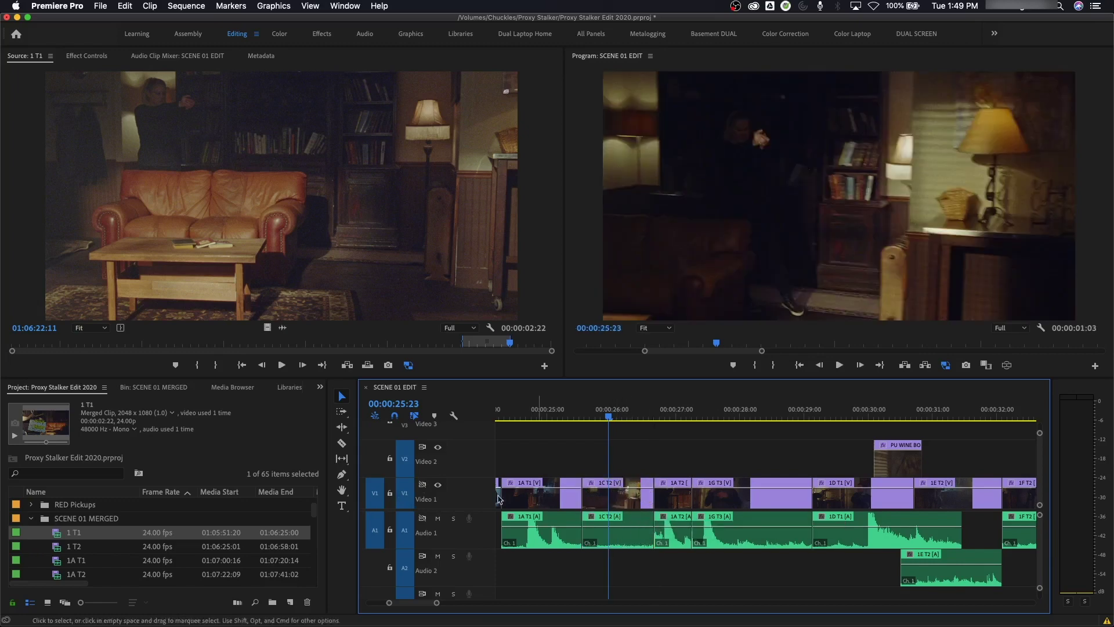
- Relock Video 1 and overwrite 1 T1 at 00:00:25:18 so only Audio 1 changes
left_click(390, 495)
key("Left")
key("Left")
key("Left")
key("Left")
key("Left")
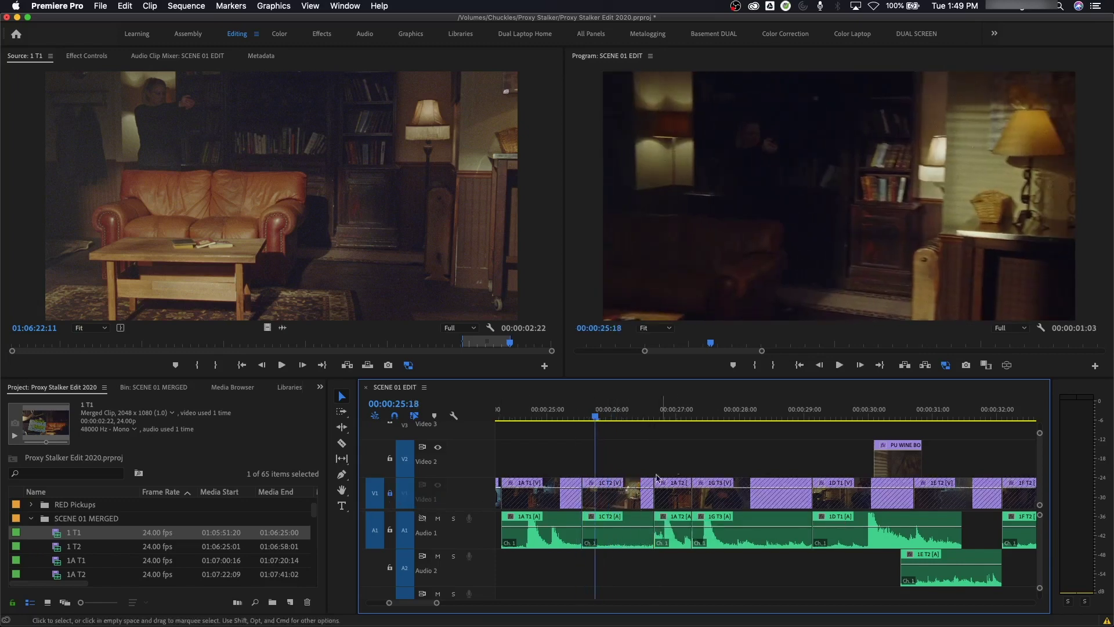
key("minus")
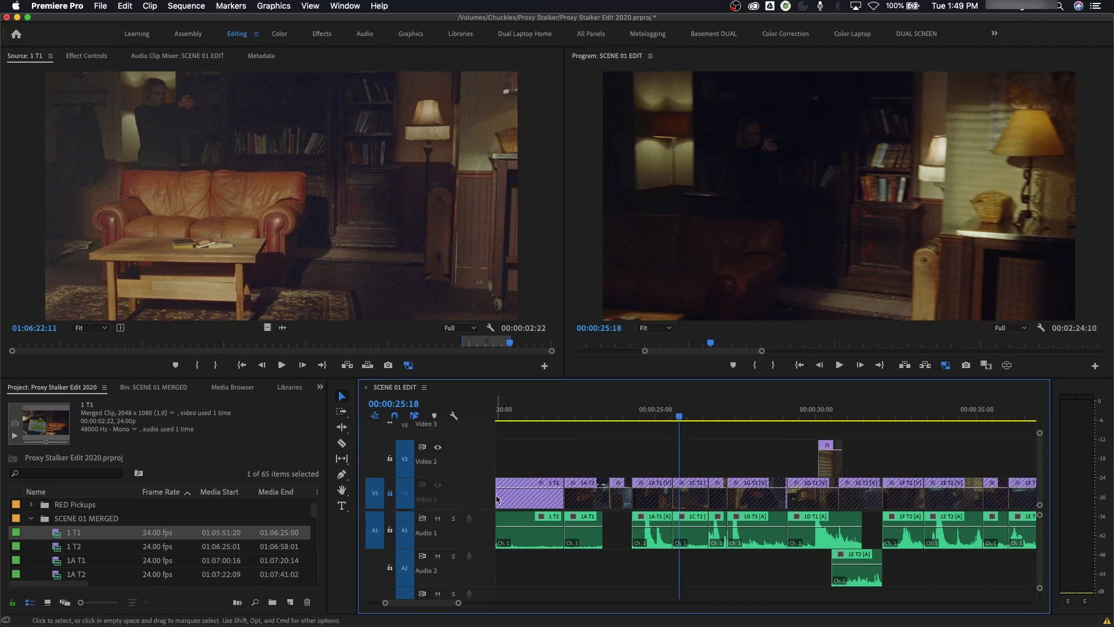
key(".")
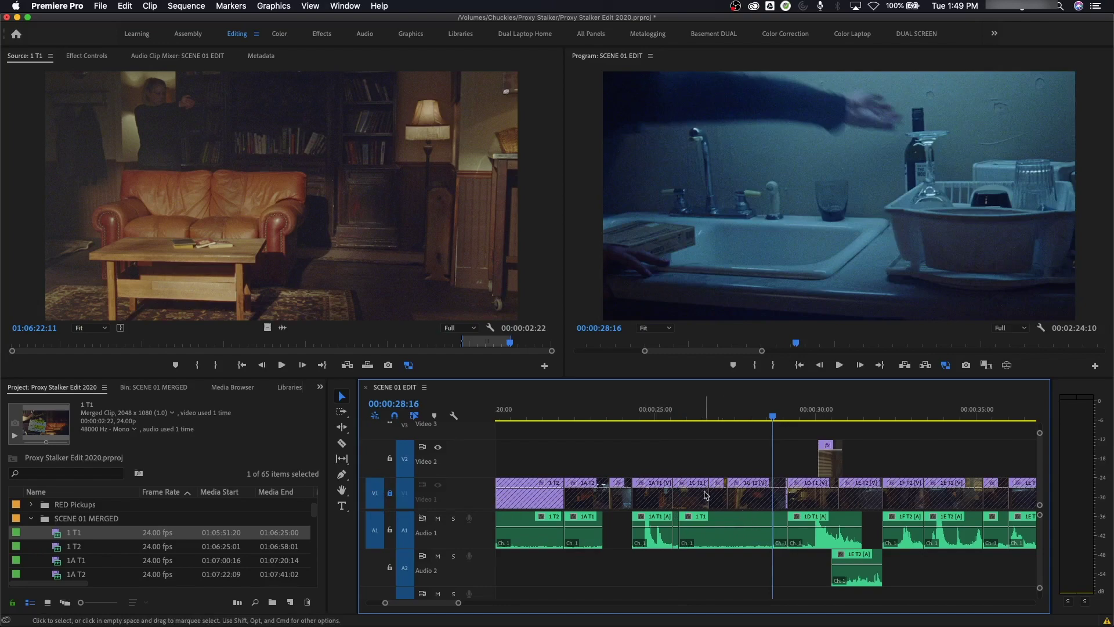